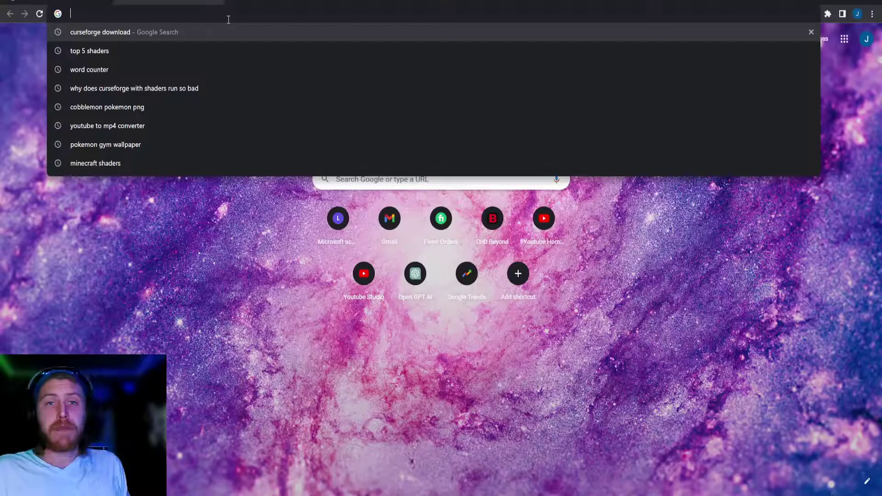
Search Google for 'curse forge download' to reach the CurseForge app download page
type("curse forge download")
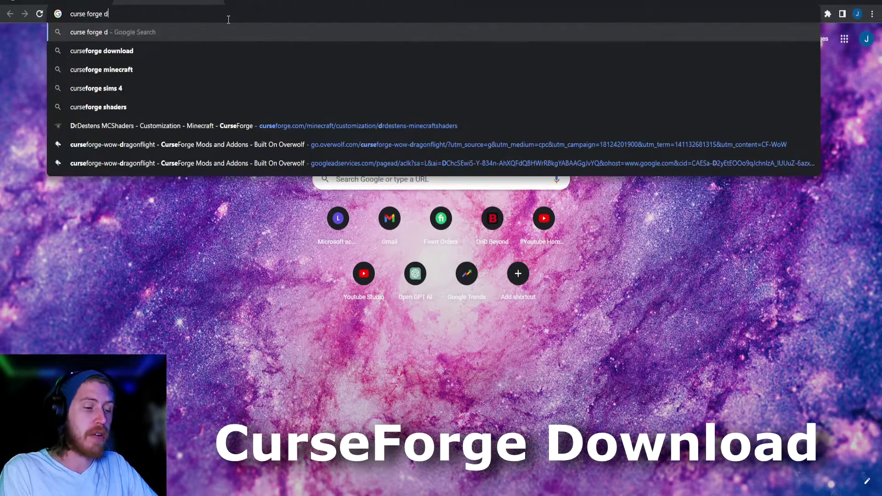
key("Return")
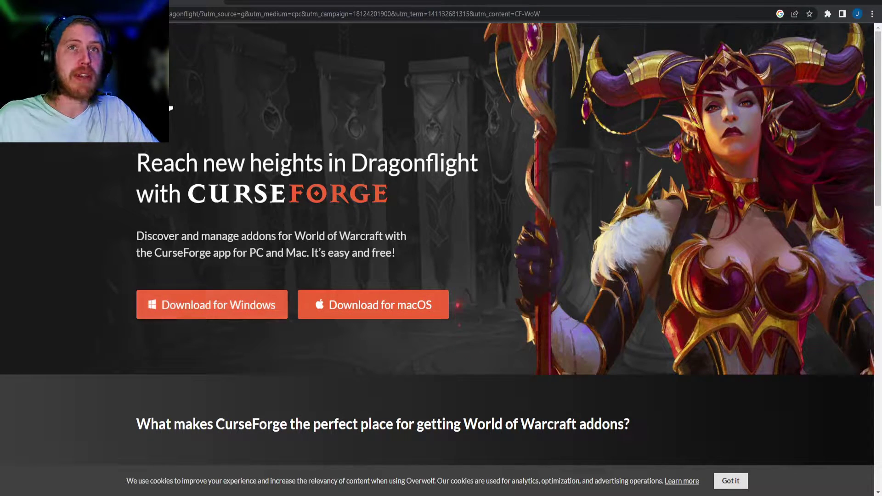
key("alt+Tab")
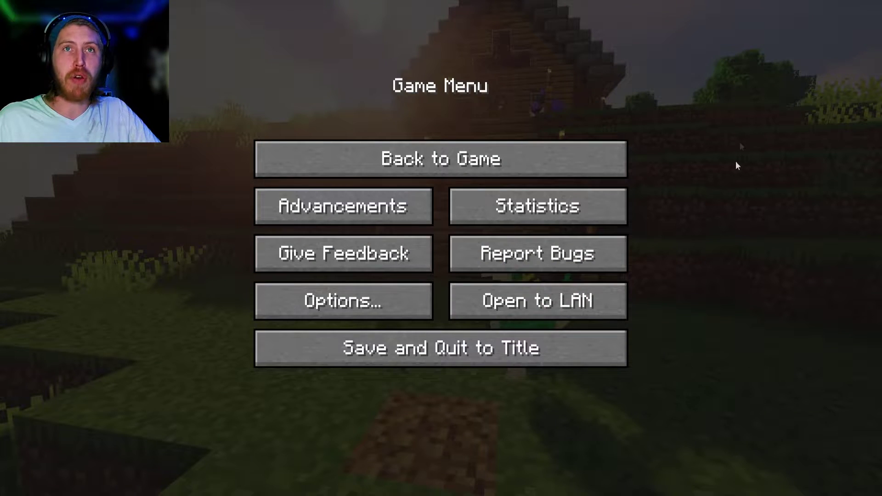
Switch from Minecraft's Game Menu to the CurseForge My Modpacks library
key("alt+Tab")
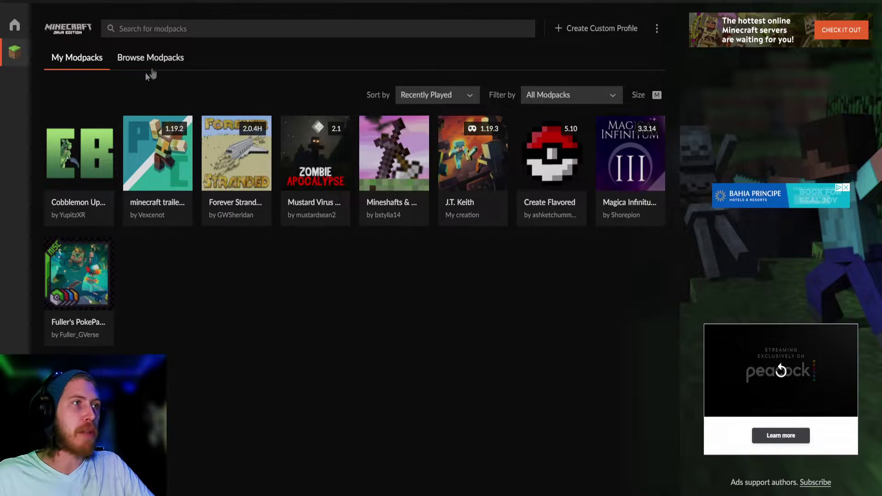
View Cobblemon Updated's details (Minecraft 1.19.2, Forge 43.2.0), then go back and open Mustard Virus
mouse_move(91, 181)
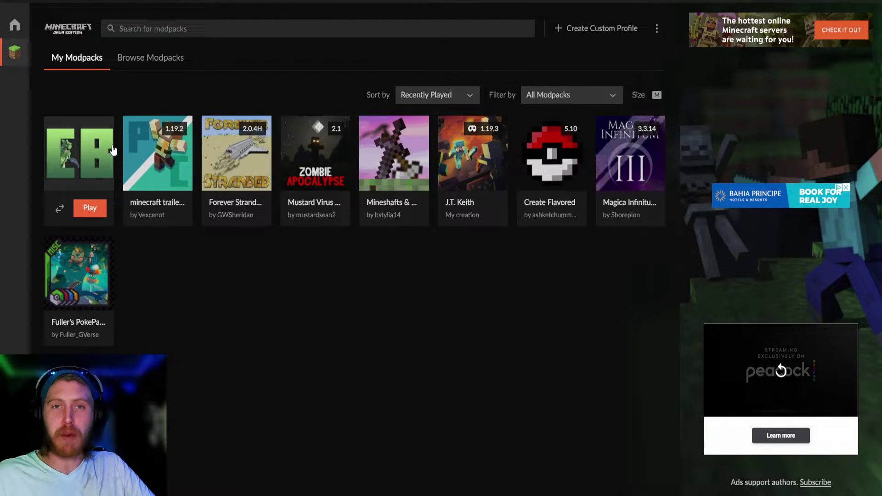
left_click(91, 183)
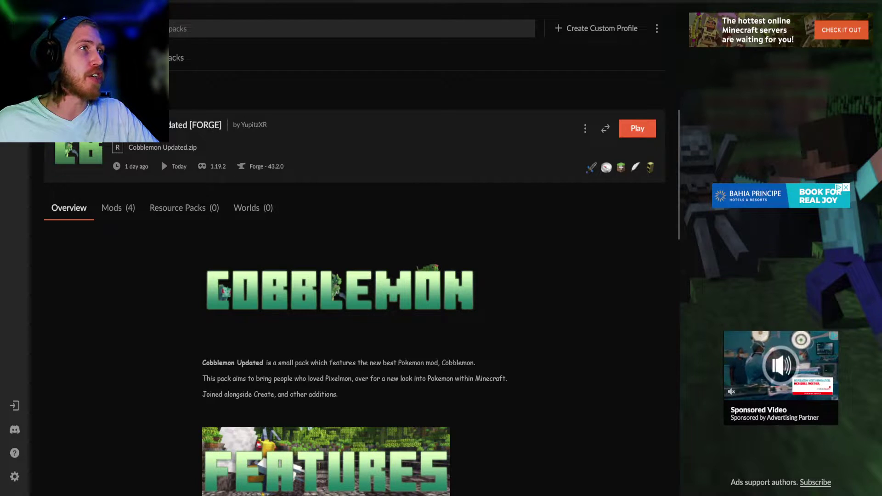
left_click(71, 98)
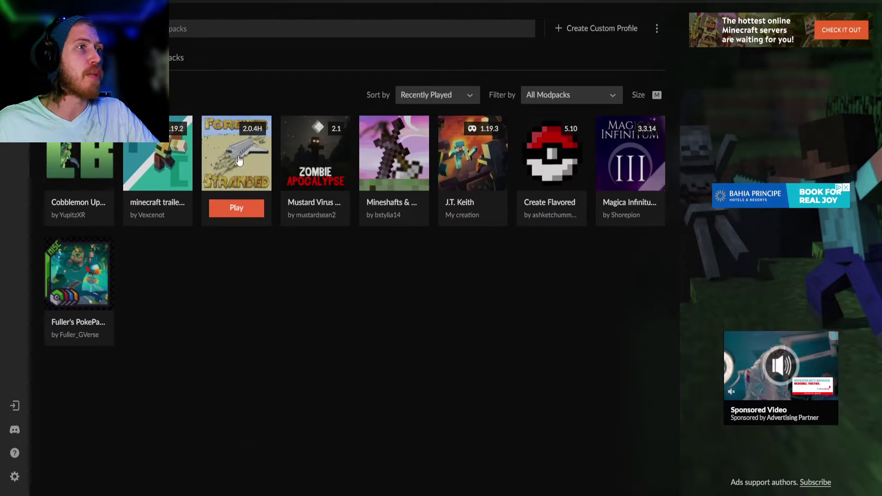
left_click(295, 157)
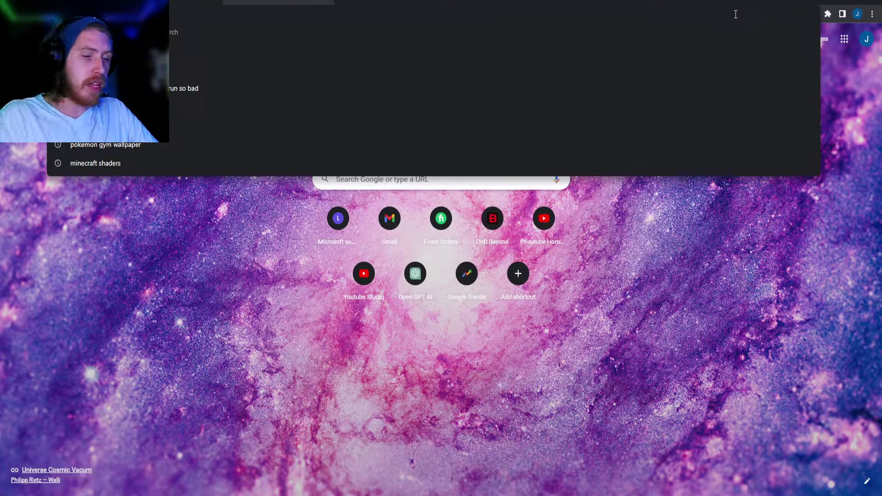
Search 'optifine download' and open optifine.net's list of all OptiFine versions
type("optifine download")
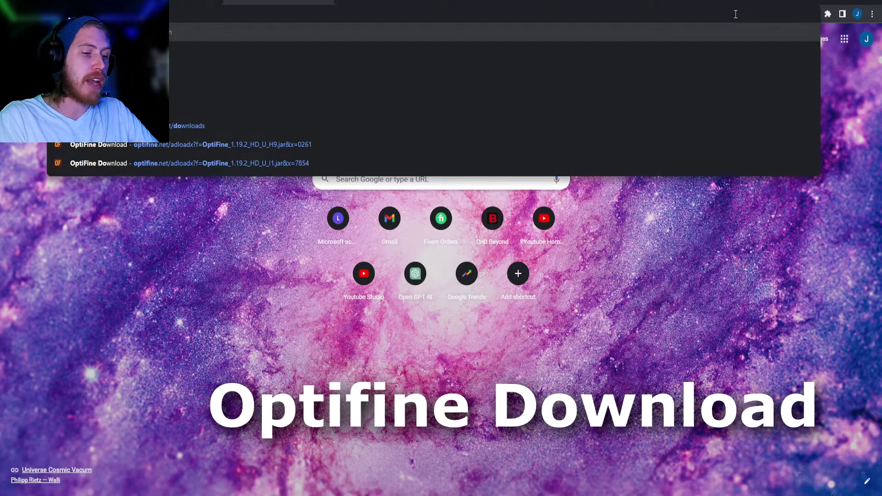
key("Return")
left_click(163, 147)
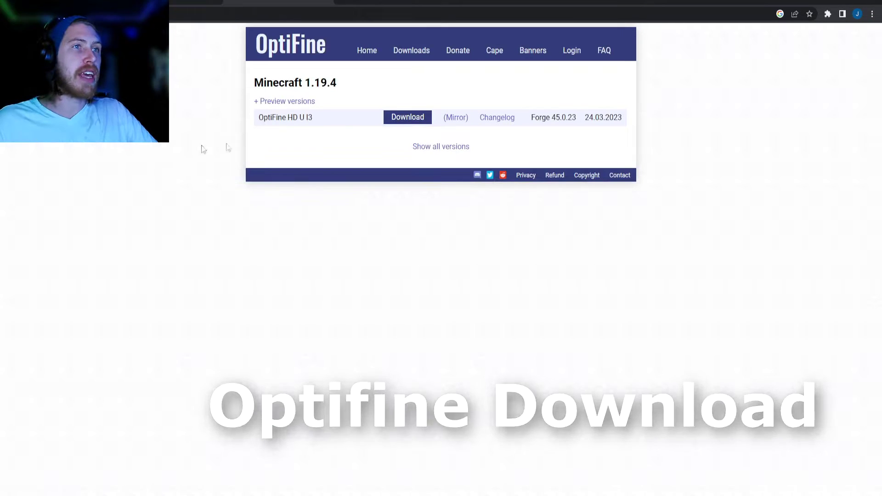
left_click(442, 146)
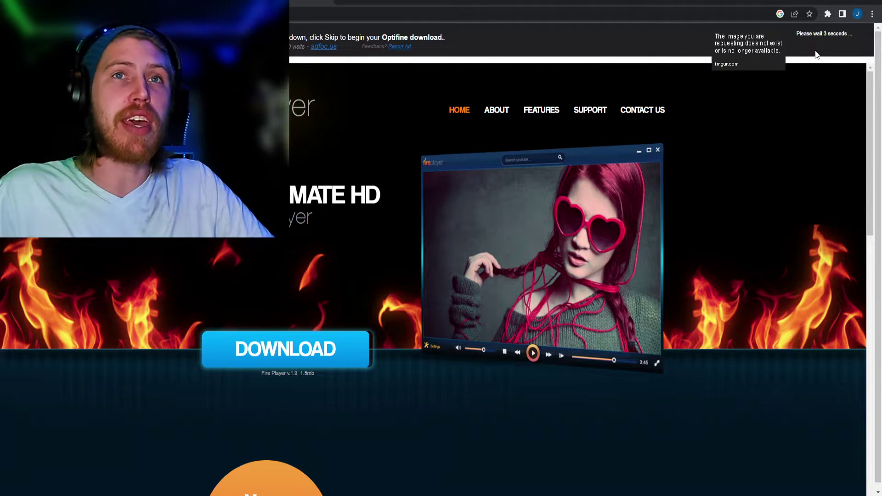
Download the OptiFine 1.19.2 HD U I1 jar past the ad and show it in Downloads
left_click(807, 41)
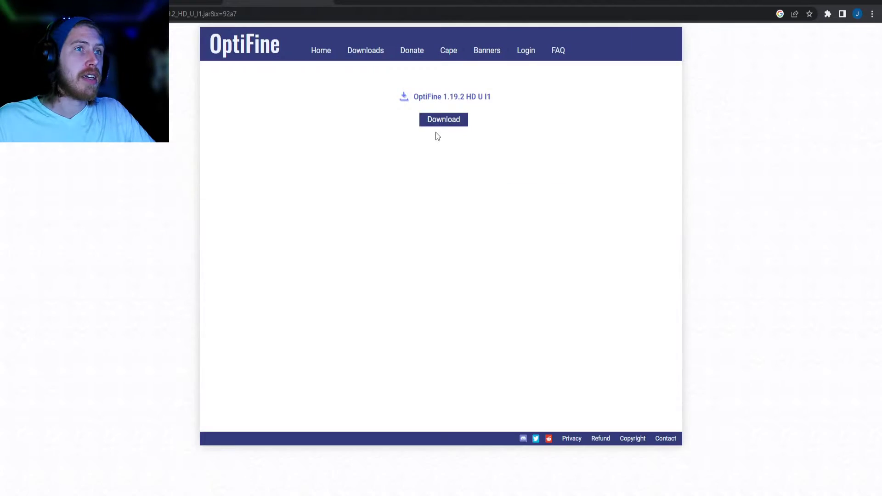
left_click(442, 122)
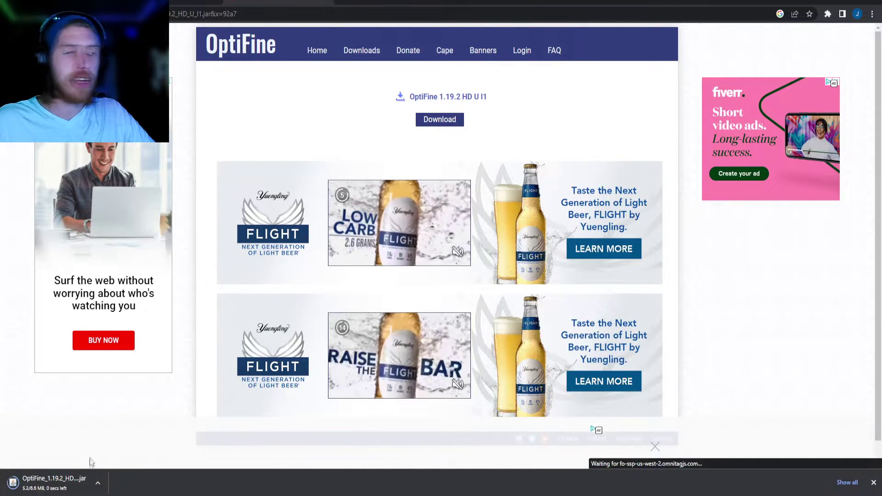
left_click(98, 483)
left_click(118, 448)
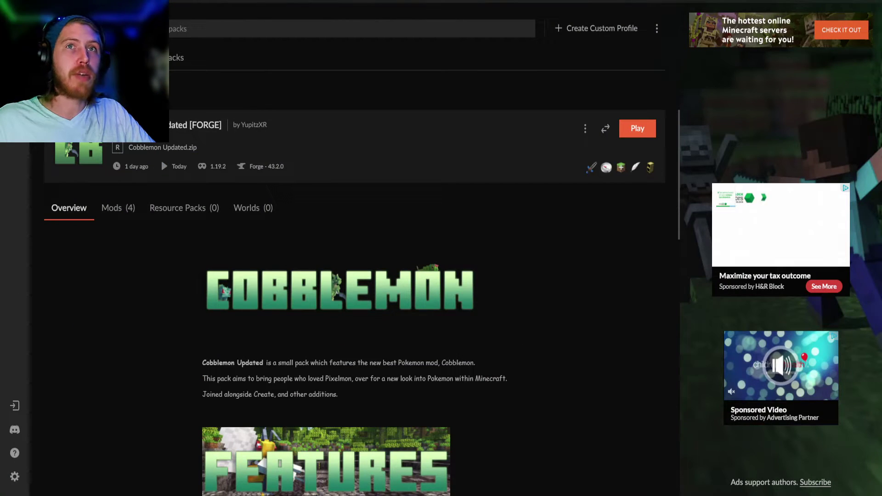
left_click(824, 1)
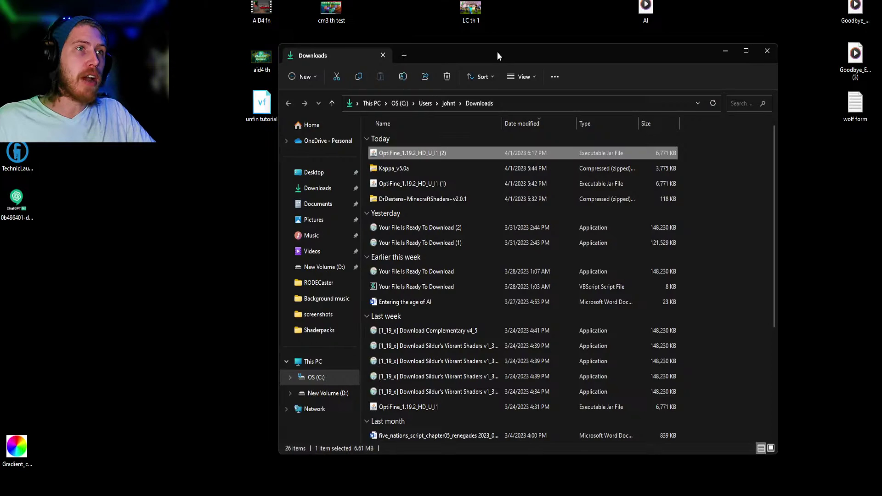
Move the OptiFine_1.19.2_HD_U_I1 (2) jar from Downloads onto the desktop
left_click_drag(387, 152, 161, 302)
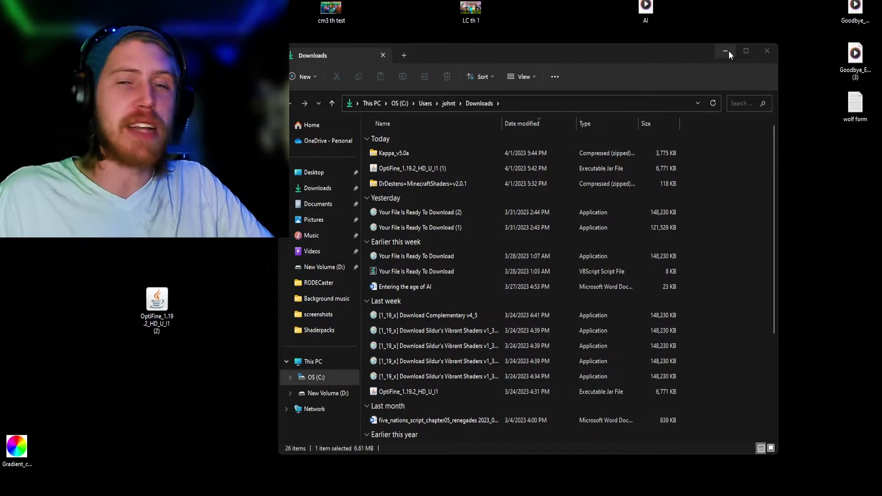
left_click(726, 52)
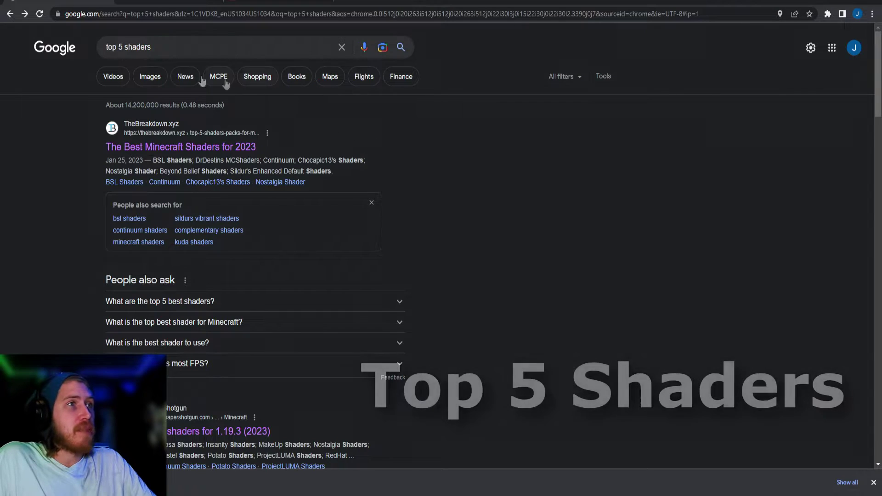
From The Best Minecraft Shaders for 2023 article, download Kappa Shader from its CurseForge page
left_click(184, 148)
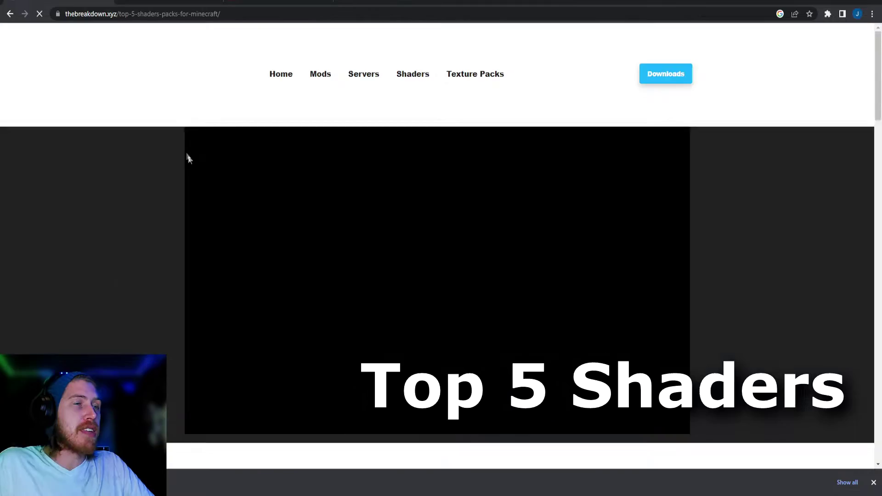
scroll(375, 221, "down", 20)
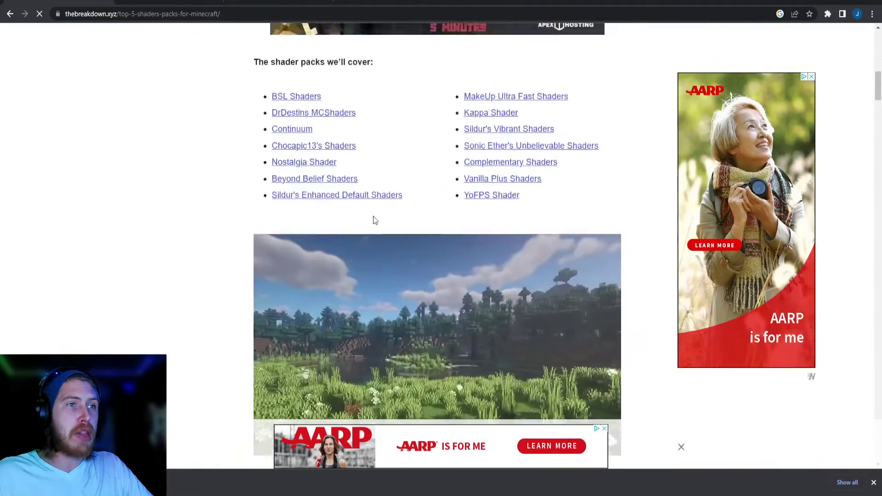
scroll(375, 220, "down", 20)
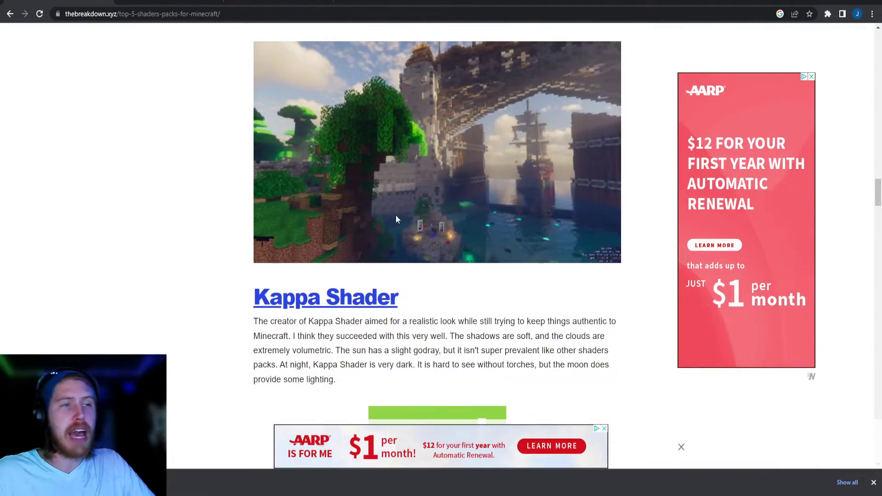
left_click(356, 296)
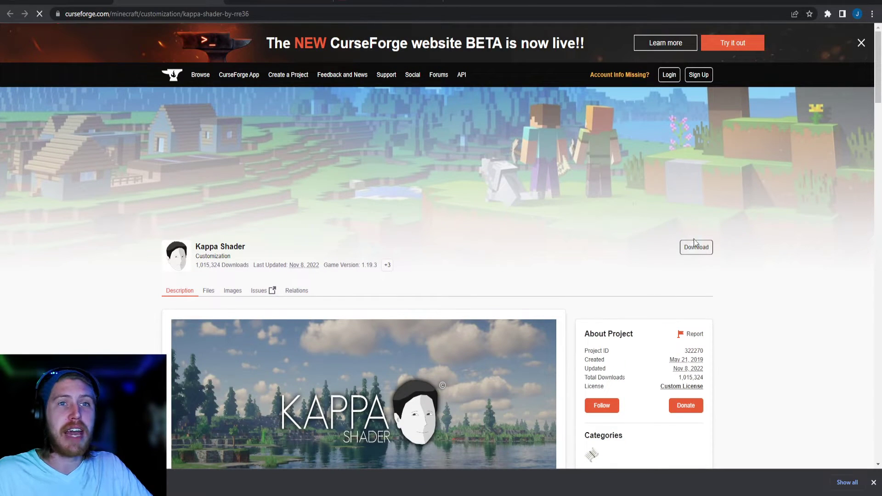
left_click(696, 249)
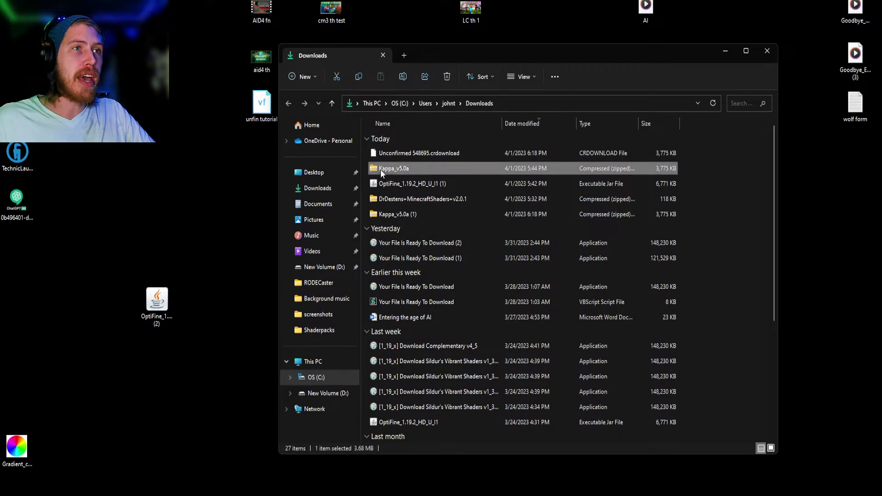
Copy Kappa_v5.0a to the desktop, open the Cobblemon Updated [FORGE] instance folder, move OptiFine in
left_click_drag(380, 170, 198, 320)
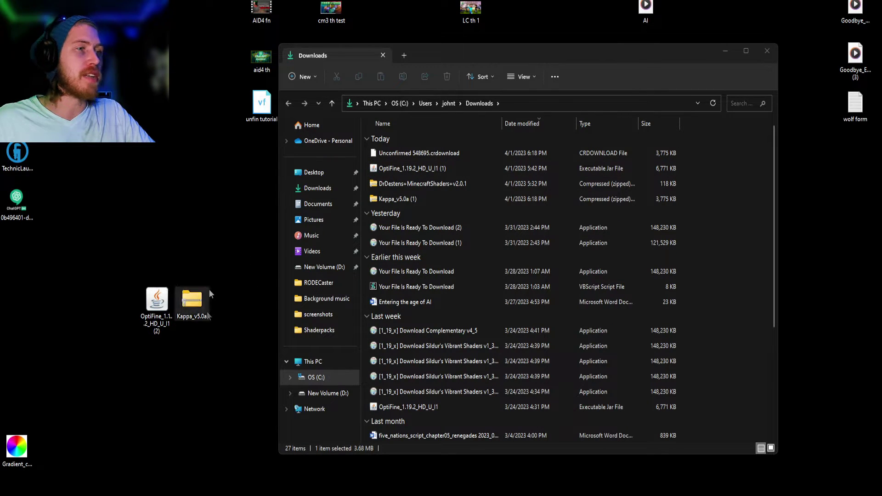
left_click(724, 52)
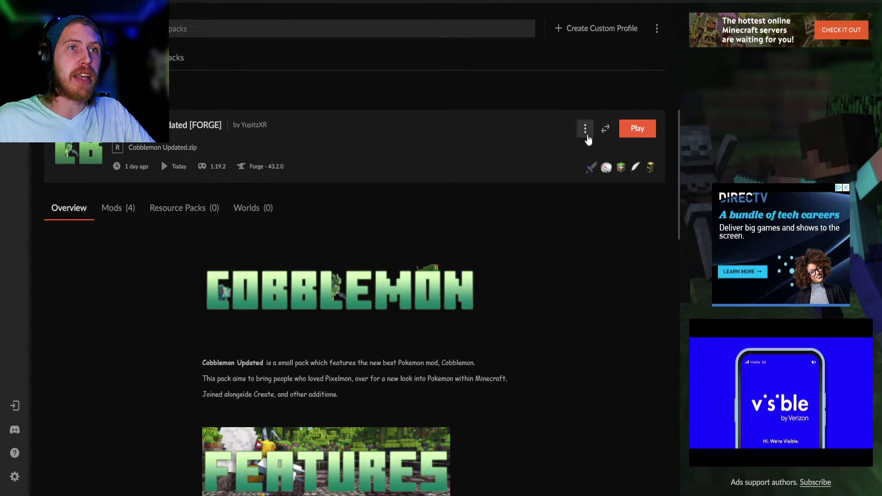
left_click(585, 129)
left_click(513, 208)
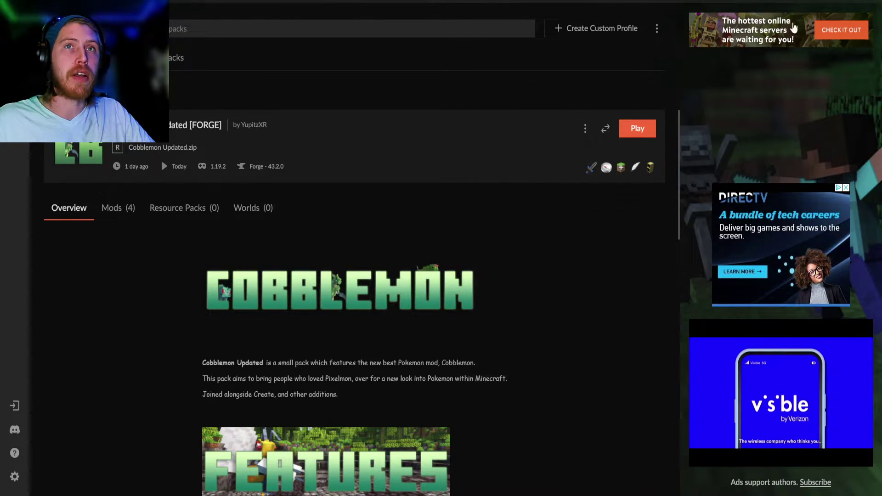
left_click_drag(149, 309, 408, 213)
Drop OptiFine into the mods folder and place the Kappa_v5.0a zip into Shaderpacks
right_click(183, 250)
left_click(183, 249)
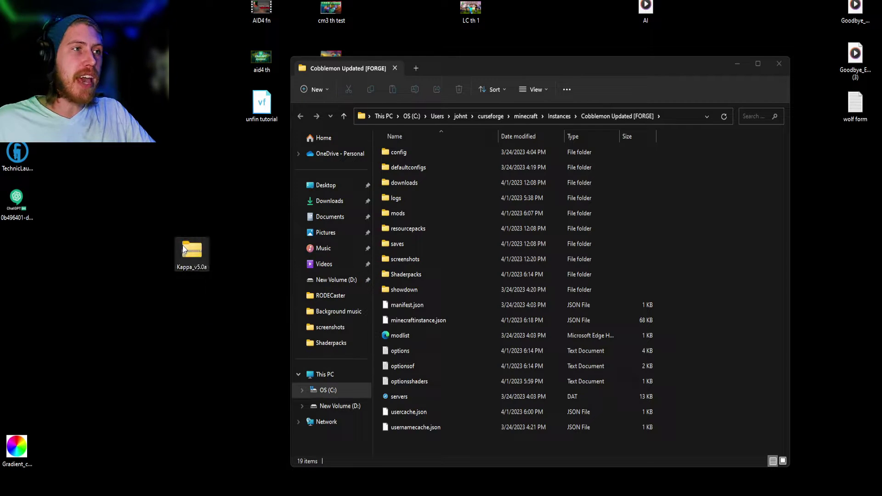
left_click_drag(262, 240, 413, 274)
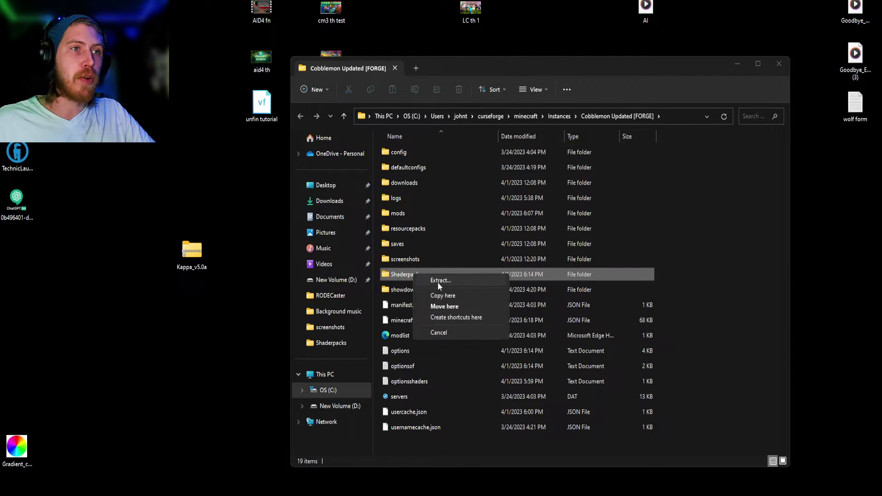
left_click(437, 282)
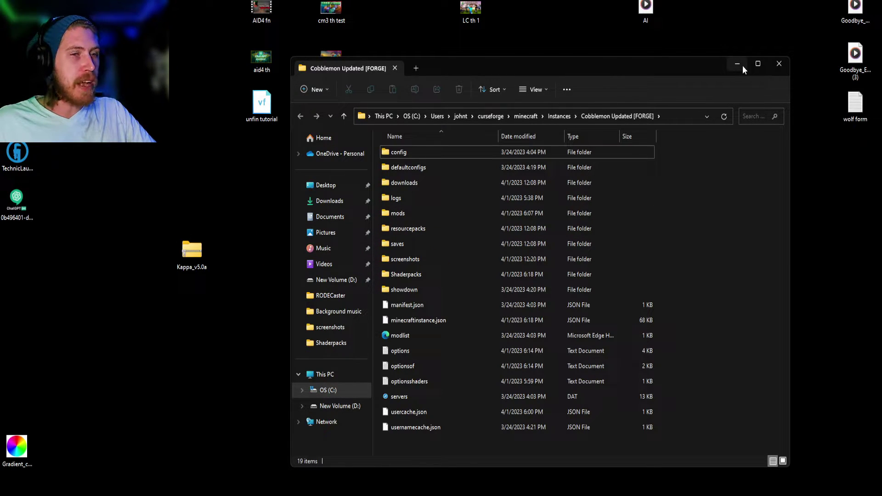
left_click(737, 64)
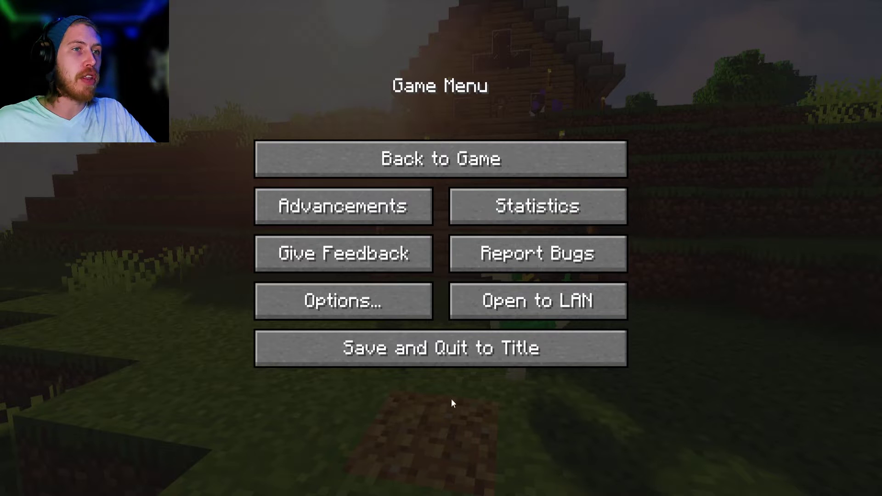
Save and quit to title, then confirm Video Settings > Shaders lists Kappa_v5.0a.zip
left_click(454, 350)
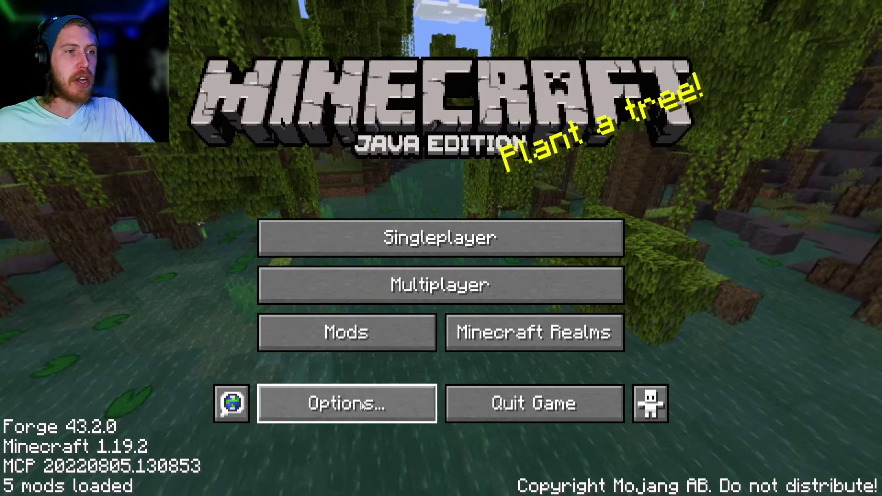
left_click(358, 412)
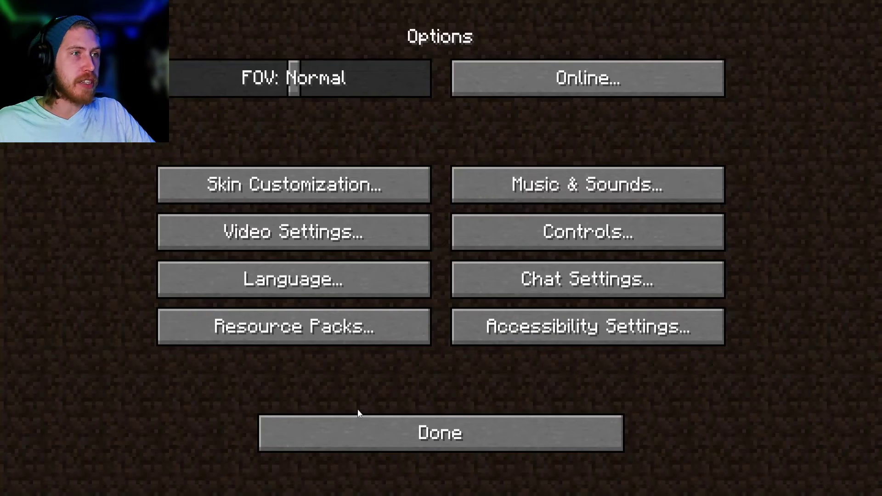
left_click(301, 240)
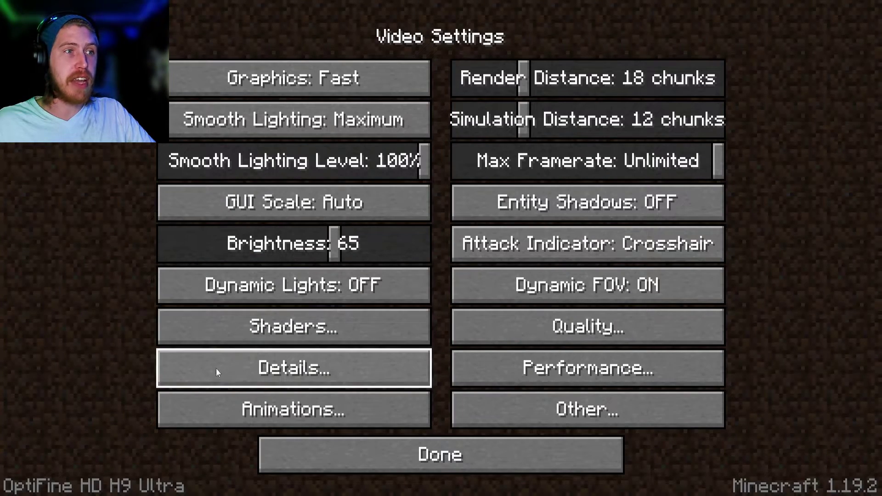
left_click(250, 329)
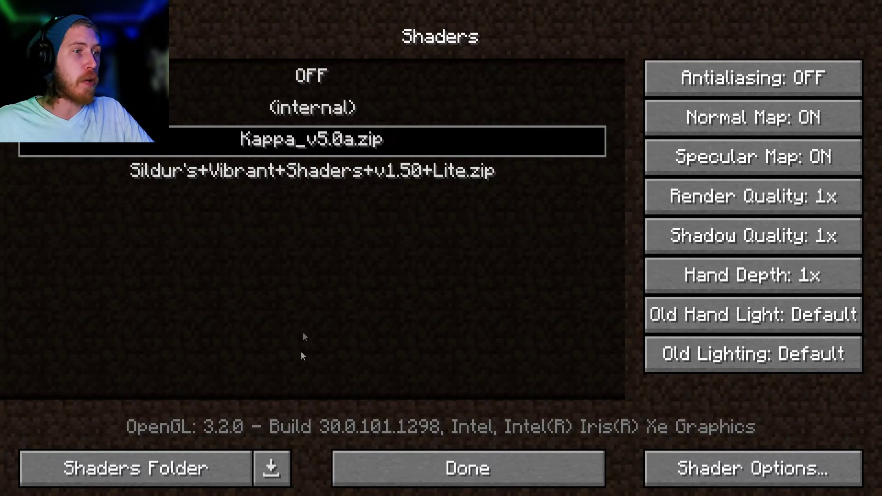
Inspect the shaderpacks folder on disk, then return to CurseForge's My Modpacks
left_click(172, 456)
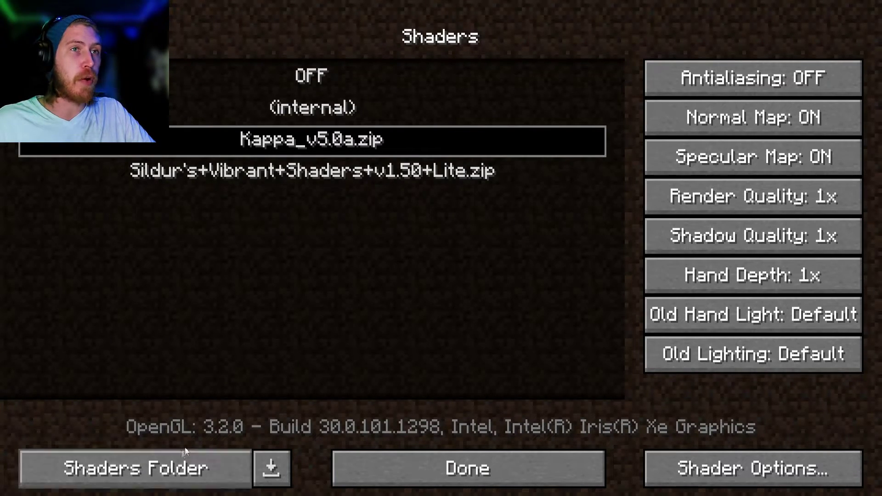
left_click_drag(500, 65, 416, 52)
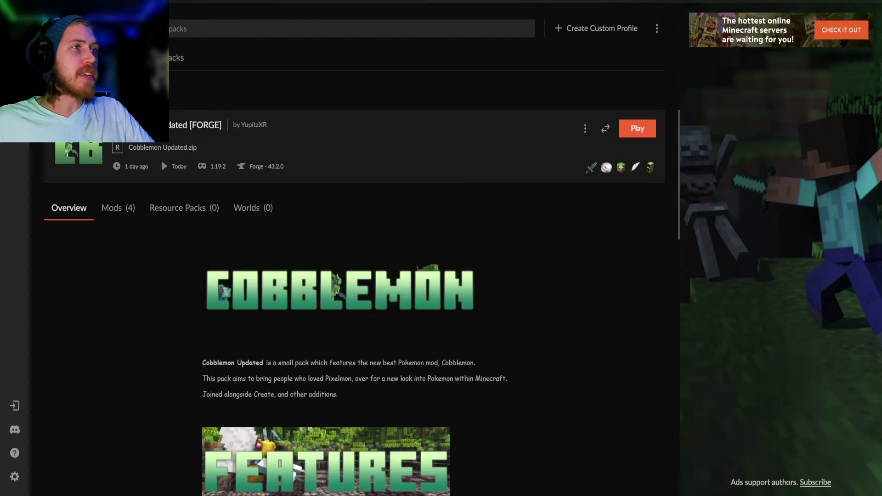
left_click(176, 57)
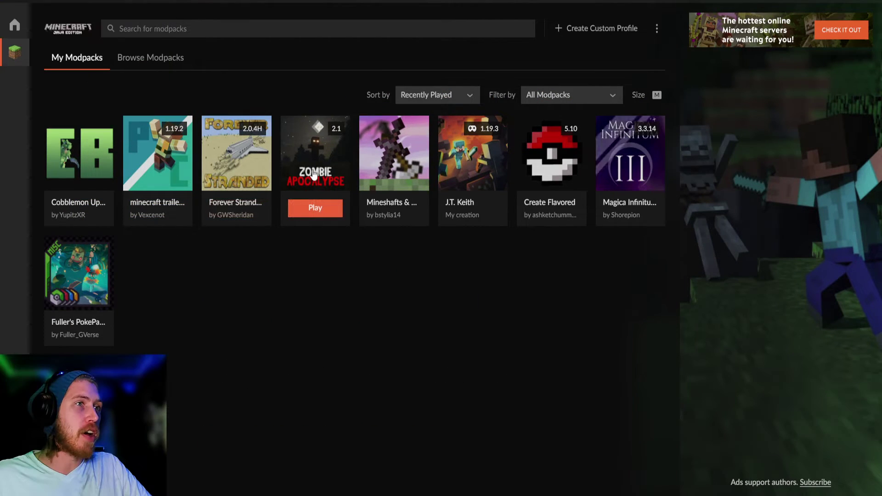
Open the Mustard Virus by Forge Labs profile (33 mods, Minecraft 1.12.2)
left_click(315, 156)
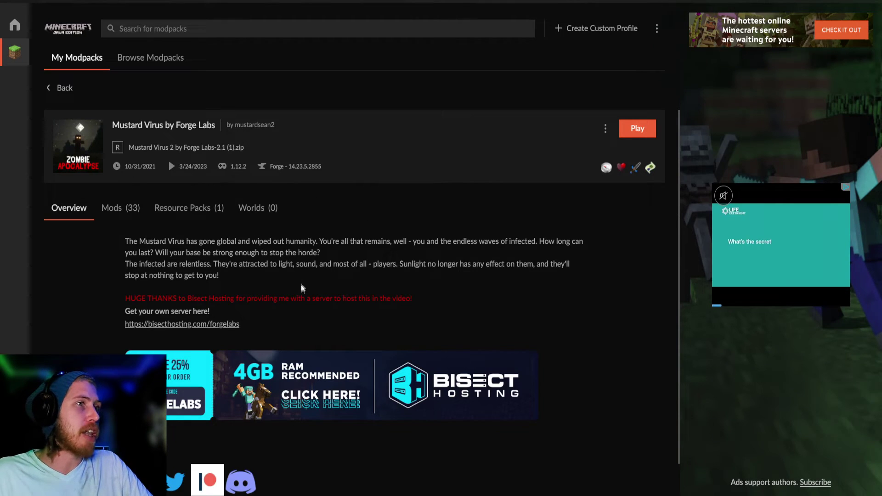